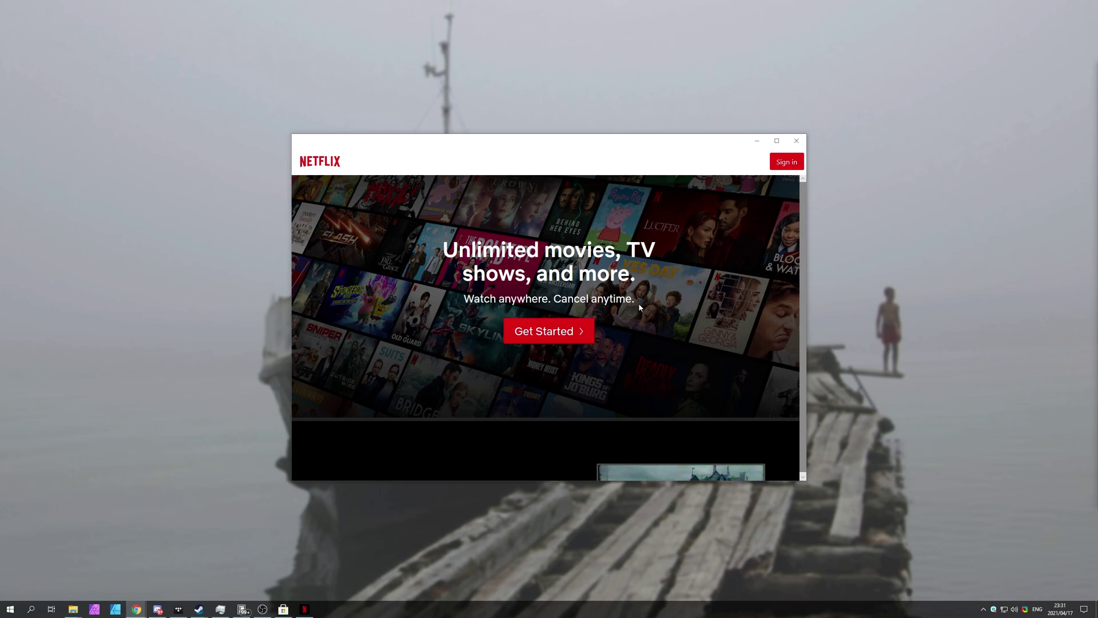
- Focus the open Netflix app window and close it
left_click(596, 142)
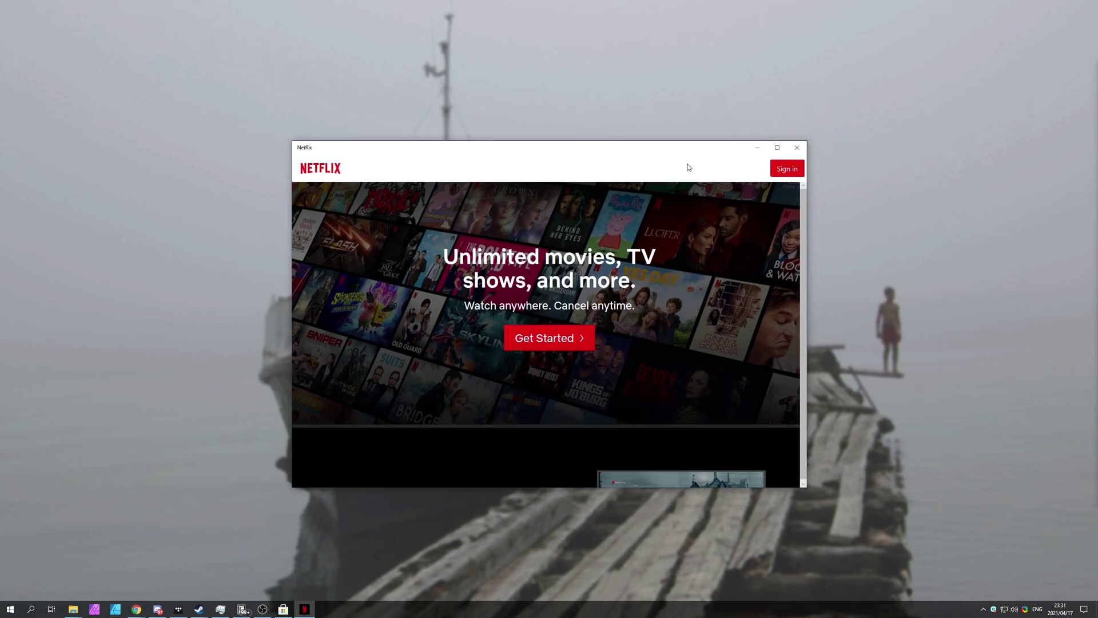
left_click(798, 149)
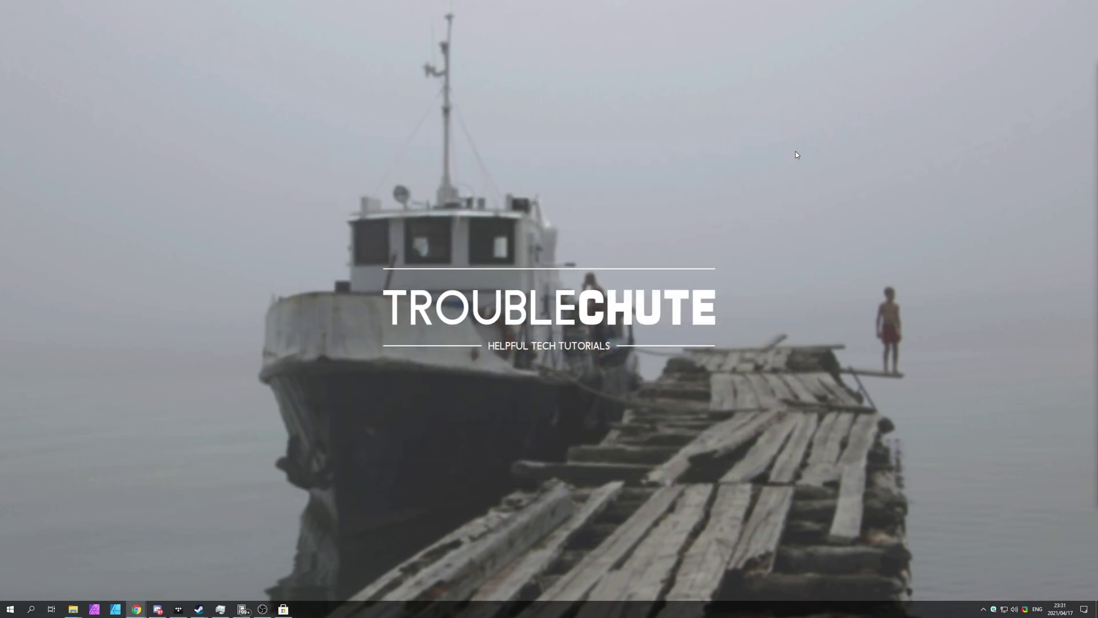
- Launch Microsoft Store, run Get updates under Downloads and updates, then view All owned apps
key("super")
type("SOTRE")
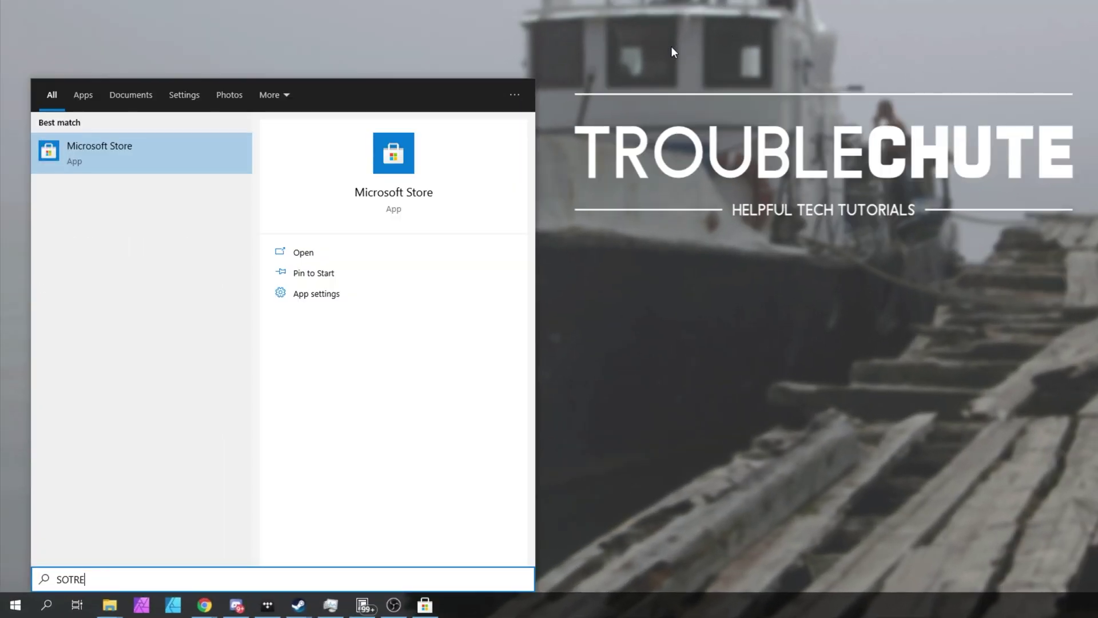
left_click(199, 155)
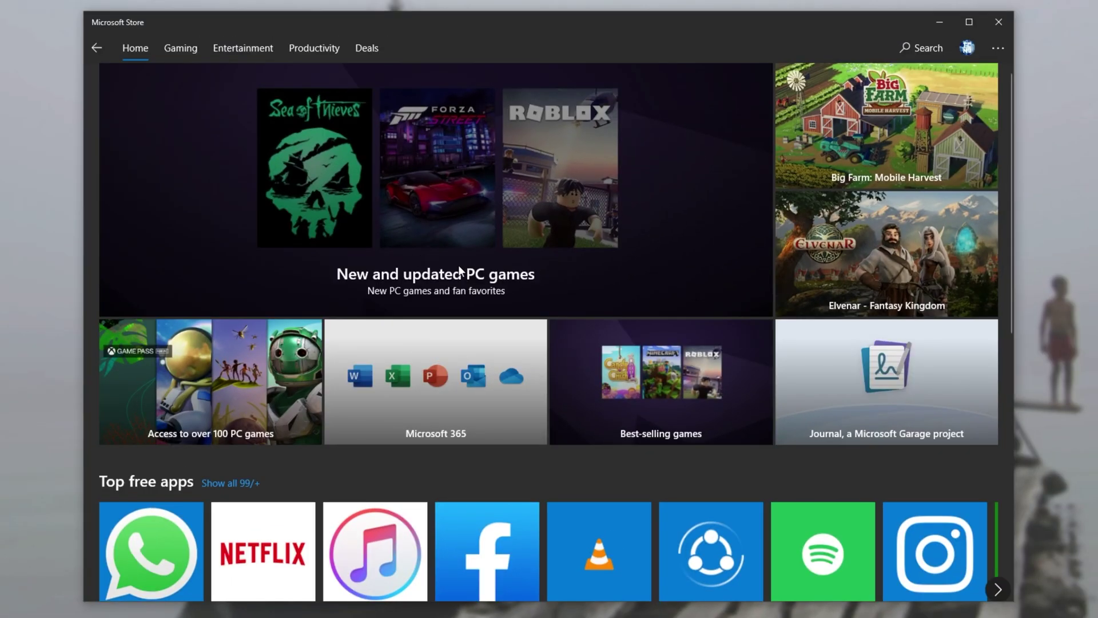
left_click(998, 49)
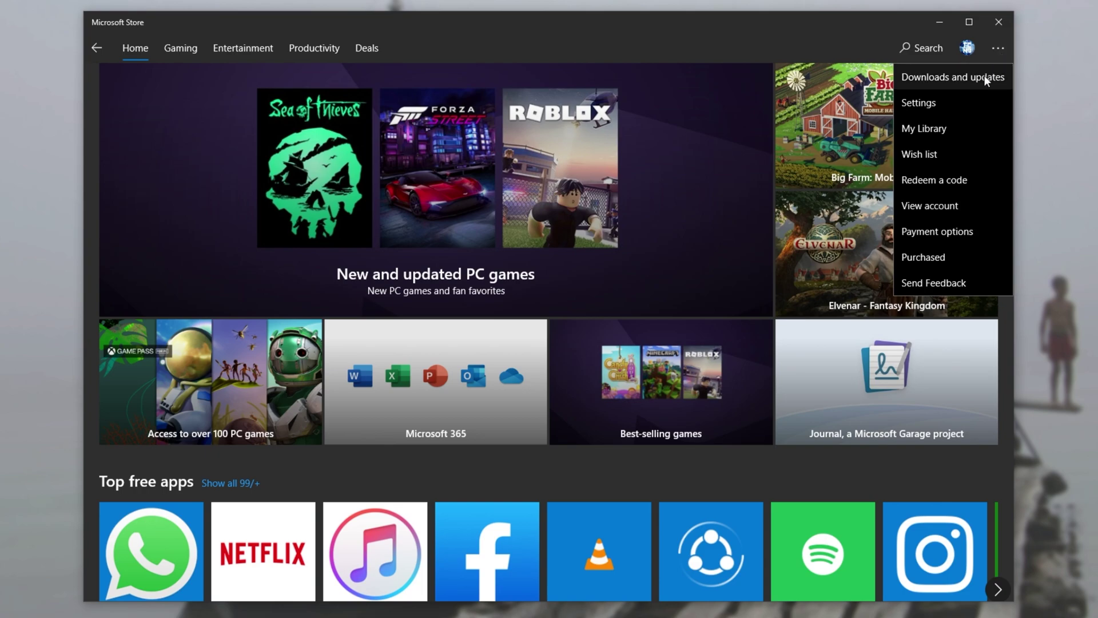
left_click(952, 76)
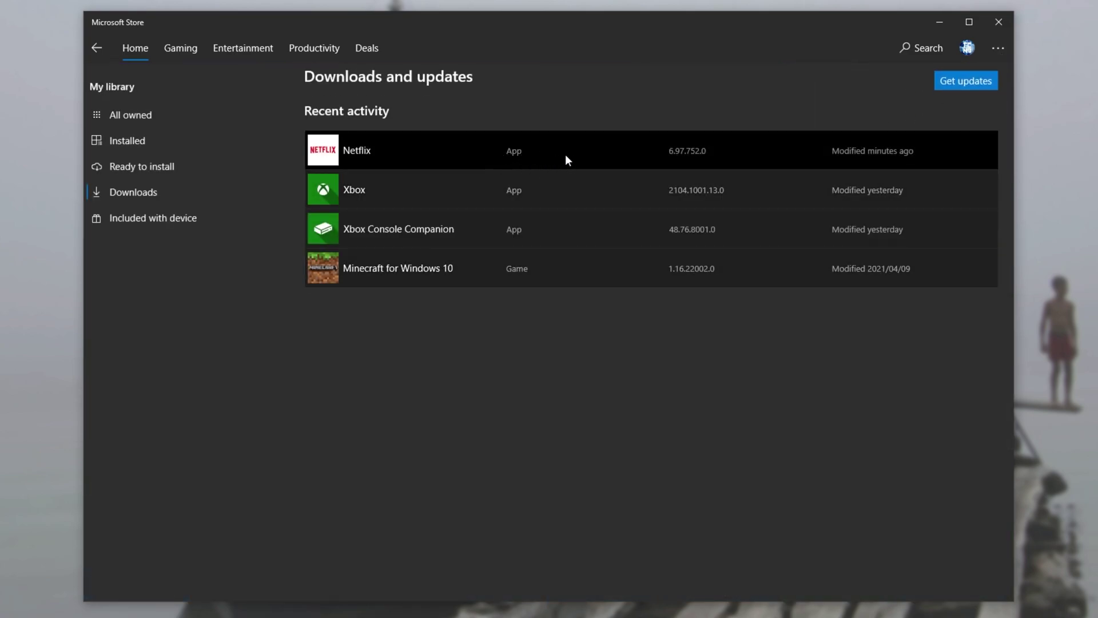
left_click(965, 81)
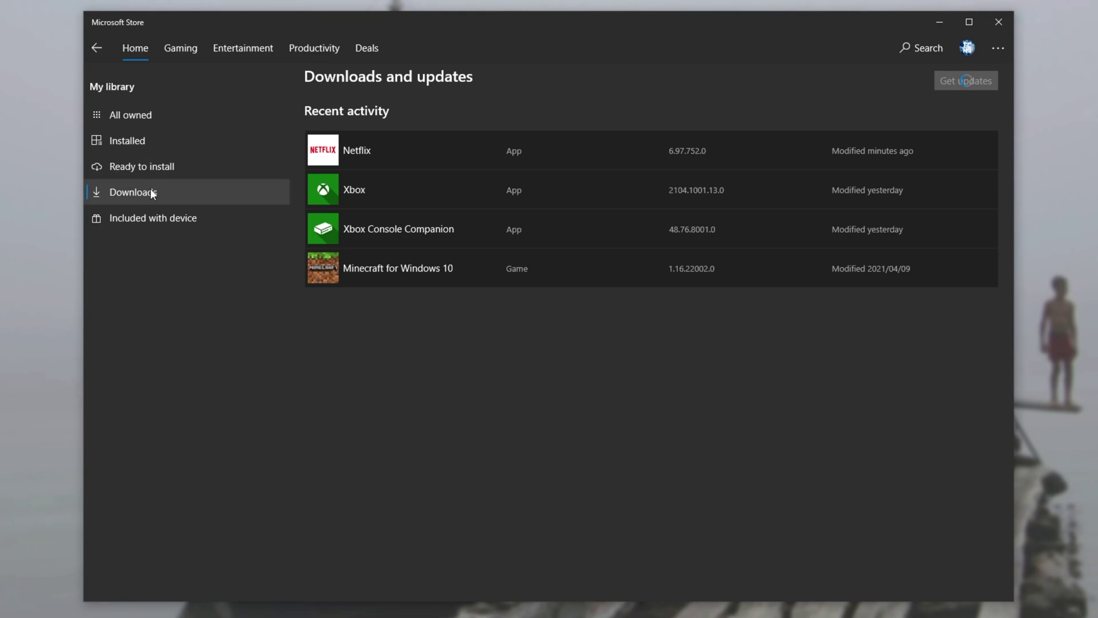
left_click(128, 111)
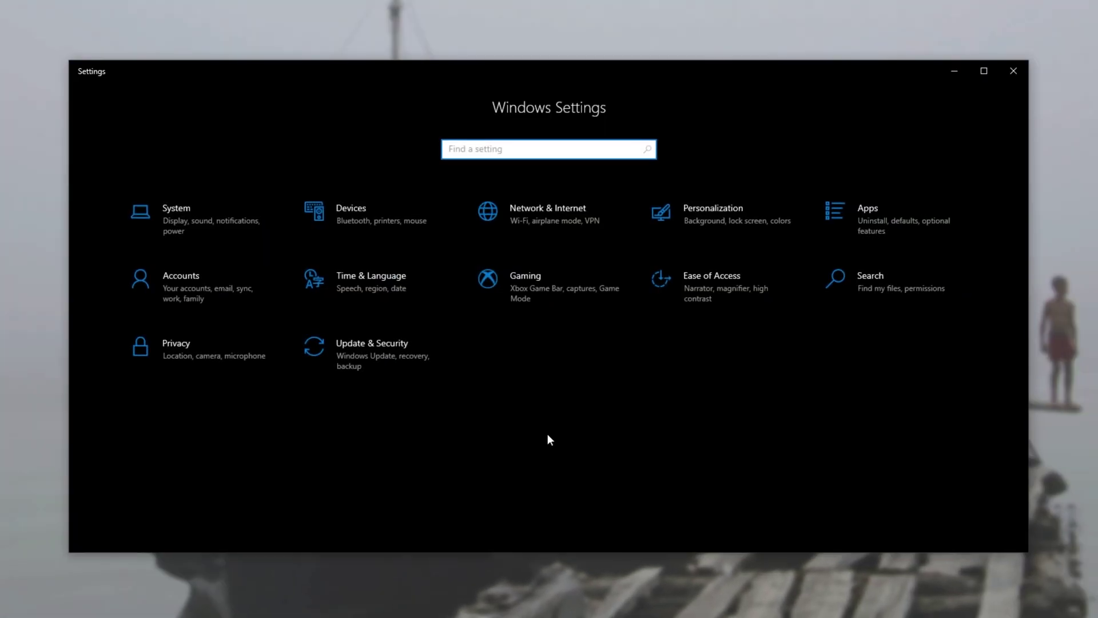
- In Settings > Apps, search the installed apps for 'netflix' and expand the Netflix entry
left_click(910, 227)
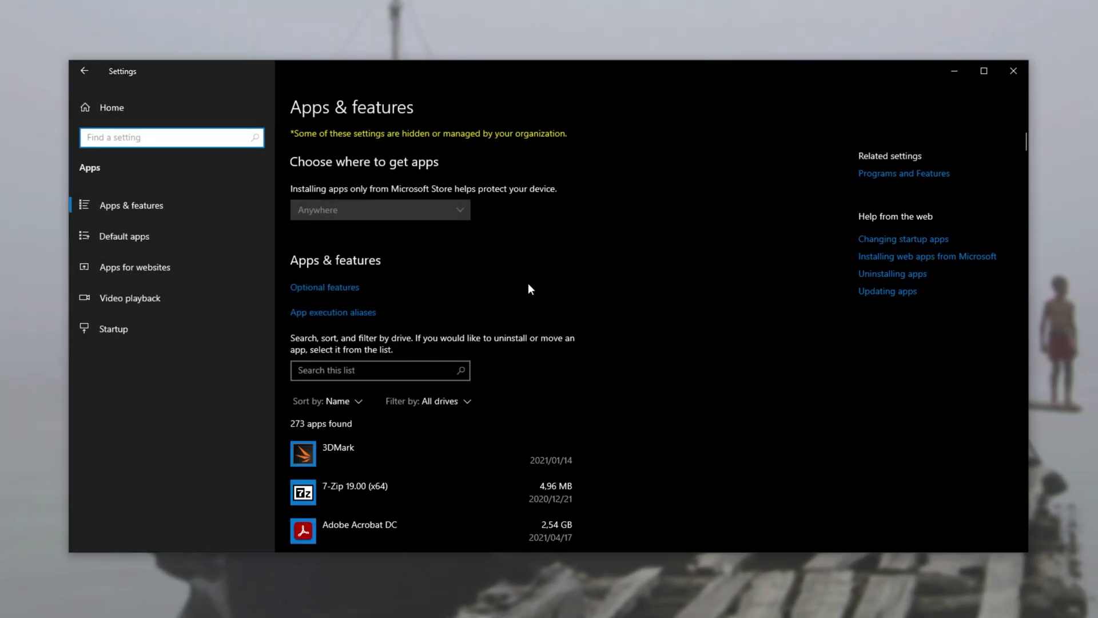
scroll(527, 289, "down", 1)
left_click(371, 301)
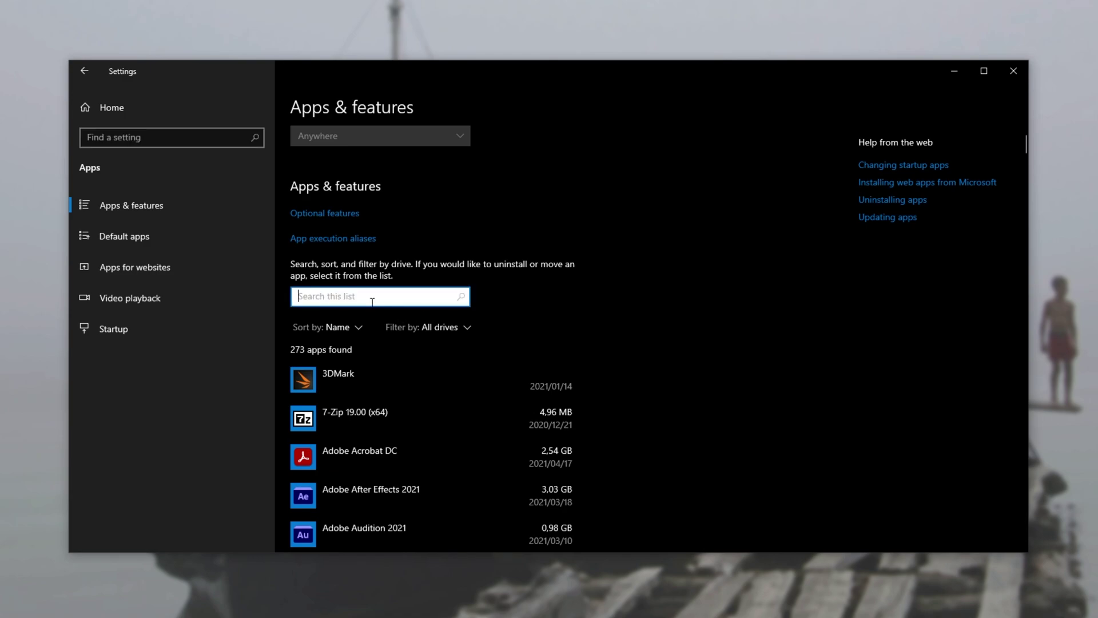
type("netflix")
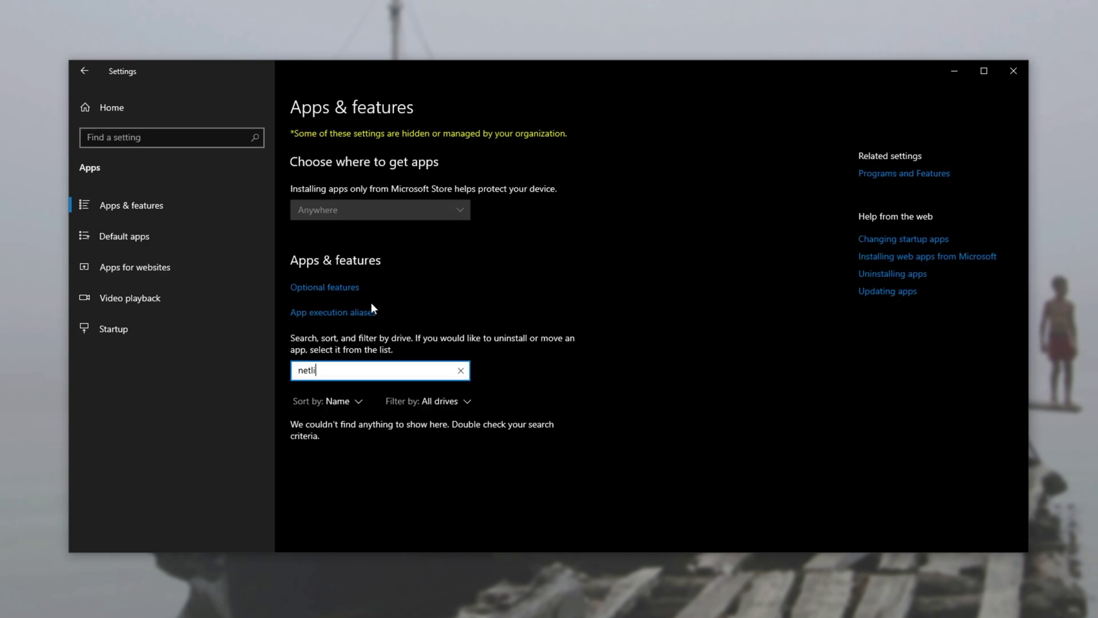
left_click(406, 451)
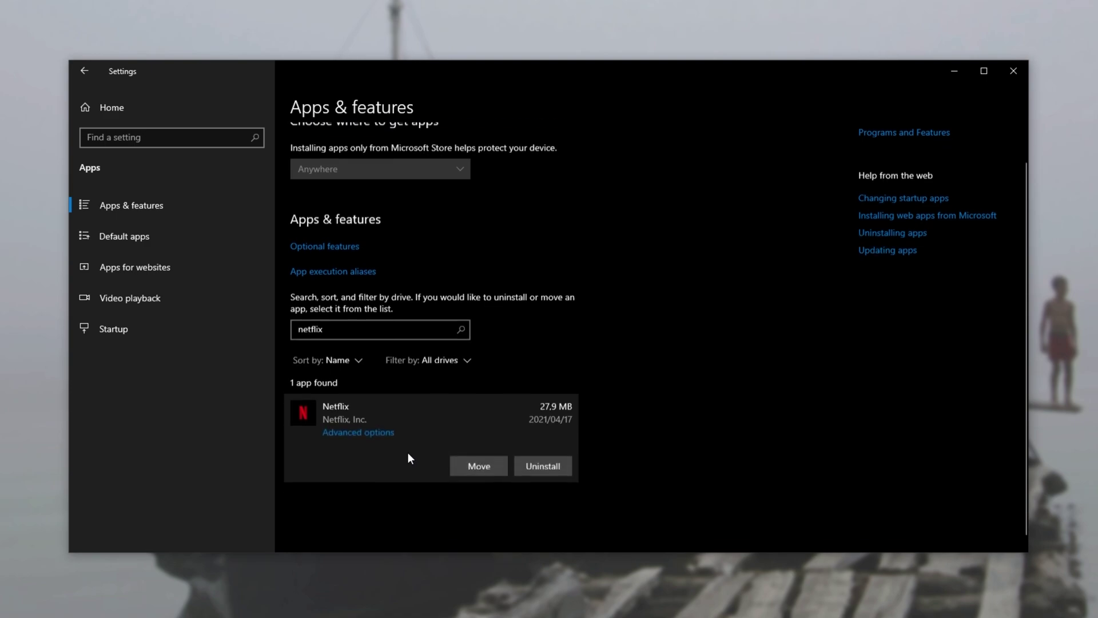
- Reset the Netflix app from its Advanced options page and confirm the reset
left_click(380, 428)
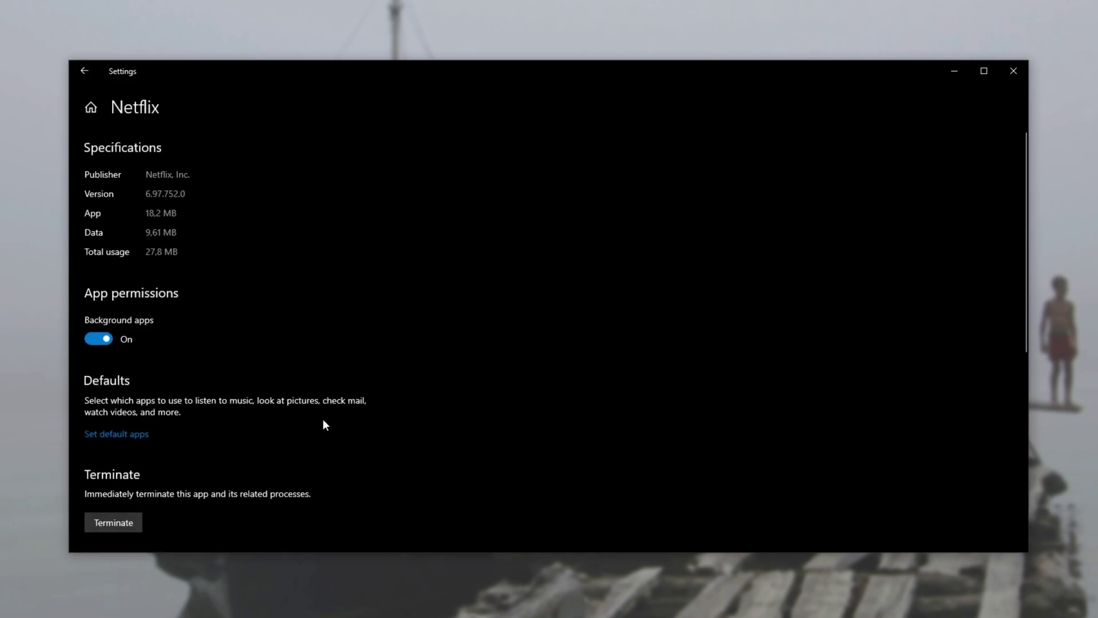
scroll(322, 418, "down", 4)
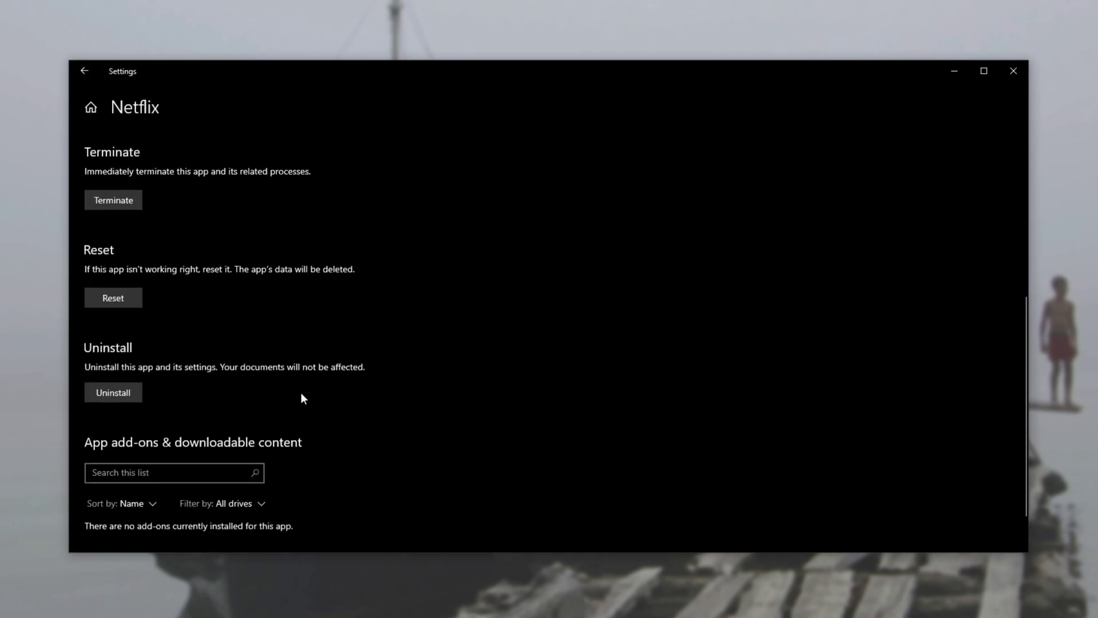
left_click(127, 294)
left_click(217, 269)
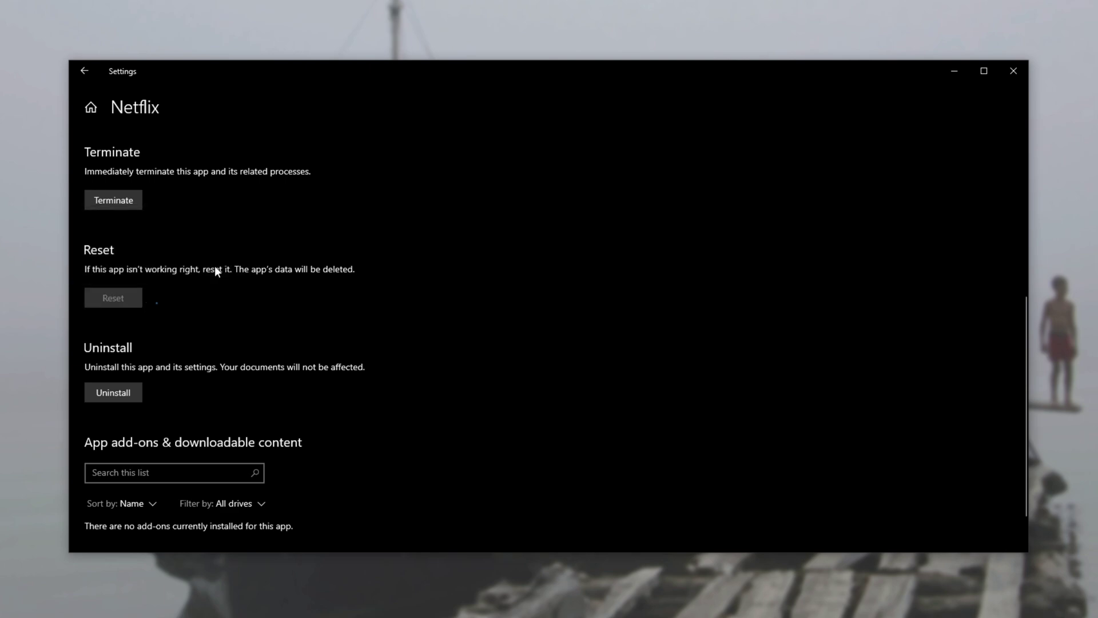